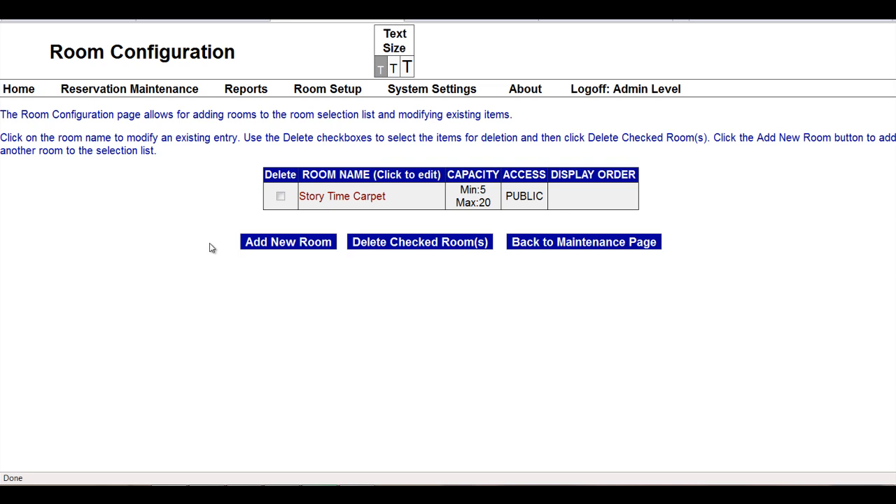
- Open the Story Time Carpet room for editing and go to its contract entry items
{"action": "left_click", "coordinate": [341, 198]}
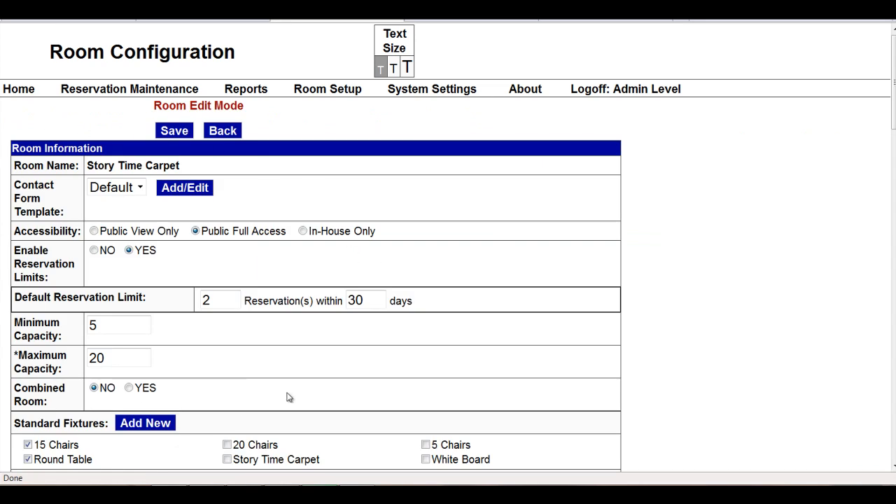
{"action": "scroll", "coordinate": [290, 394], "scroll_direction": "down", "scroll_amount": 3}
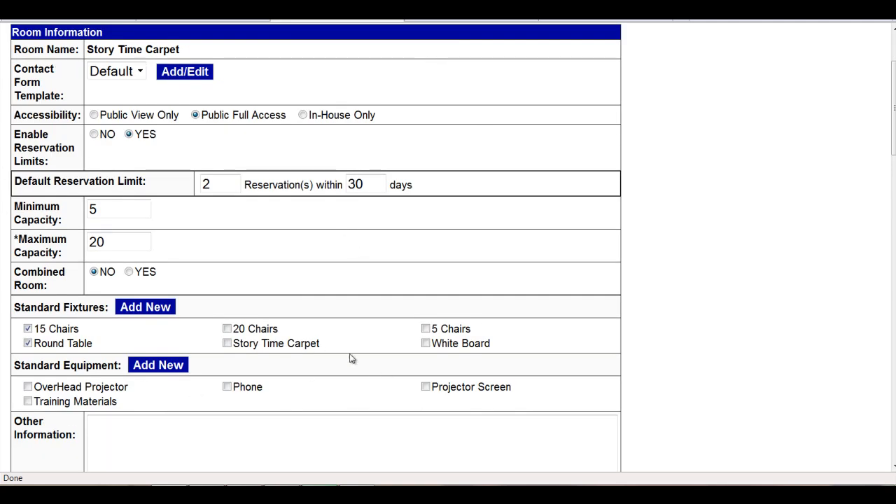
{"action": "scroll", "coordinate": [356, 364], "scroll_direction": "down", "scroll_amount": 6}
{"action": "scroll", "coordinate": [355, 364], "scroll_direction": "down", "scroll_amount": 6}
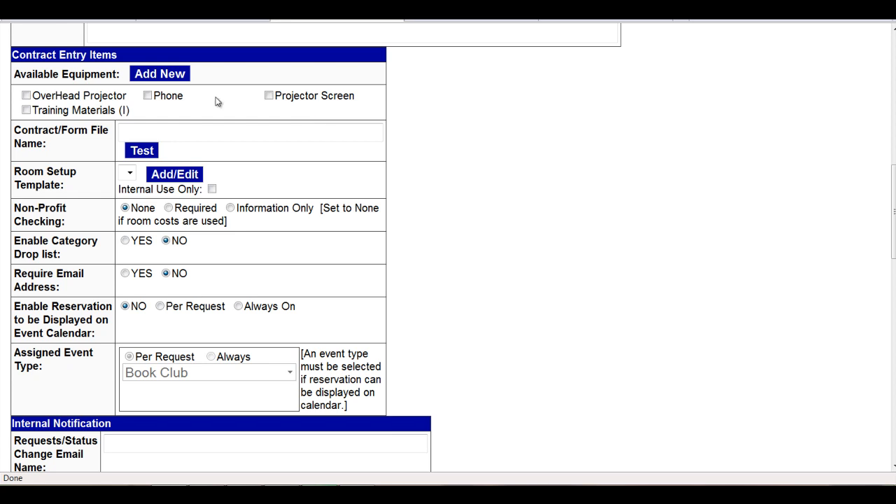
{"action": "scroll", "coordinate": [221, 140], "scroll_direction": "up", "scroll_amount": 3}
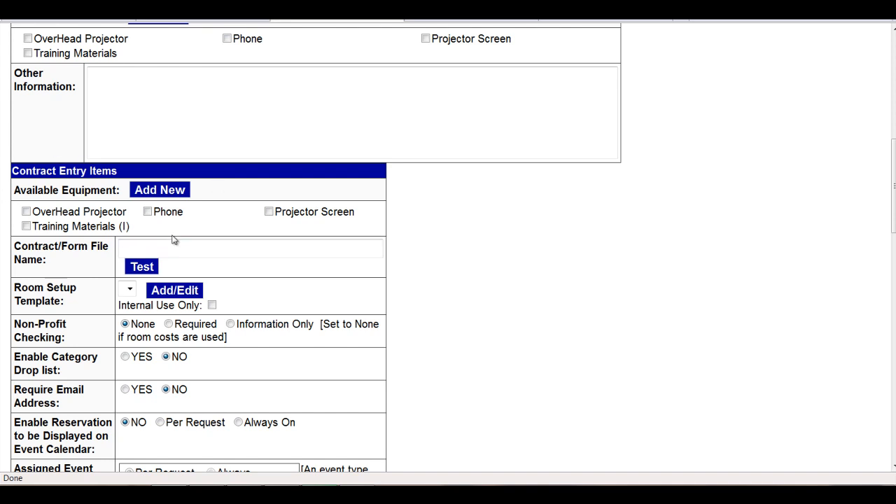
- Look at the form for adding new equipment, then make Phone available equipment for the room
{"action": "left_click", "coordinate": [153, 192]}
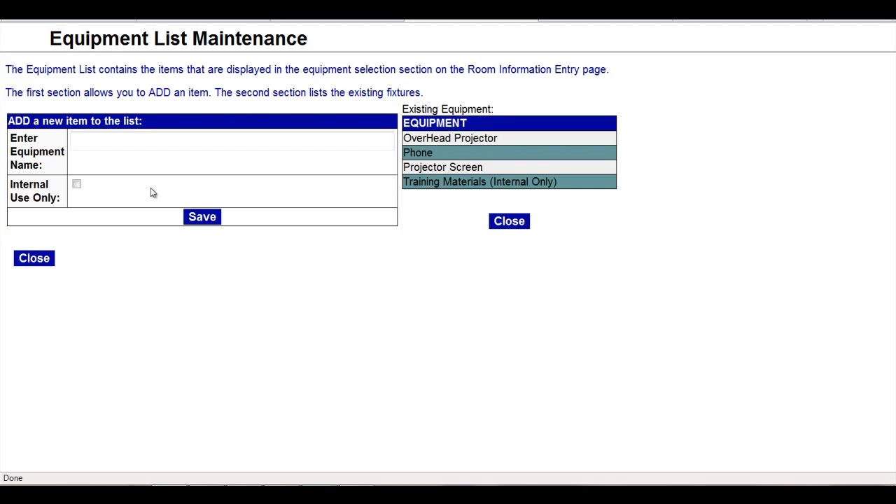
{"action": "left_click", "coordinate": [84, 144]}
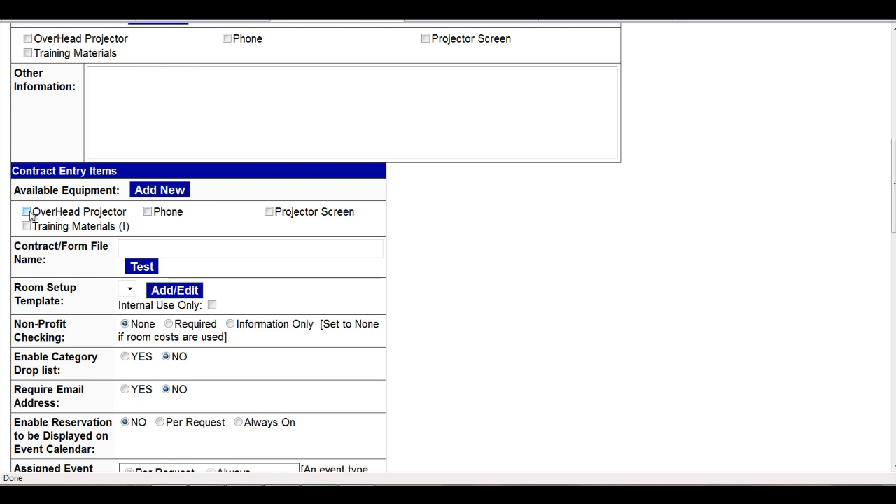
{"action": "left_click", "coordinate": [147, 212]}
{"action": "scroll", "coordinate": [215, 229], "scroll_direction": "down", "scroll_amount": 3}
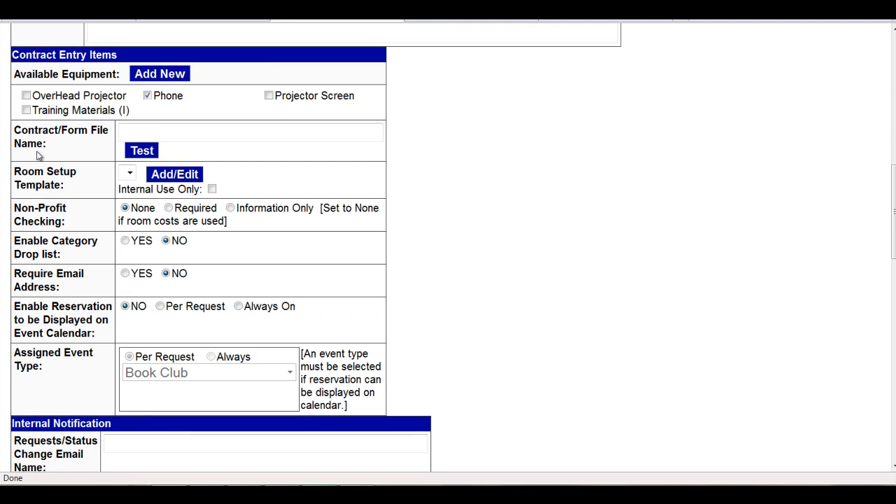
{"action": "left_click", "coordinate": [130, 135]}
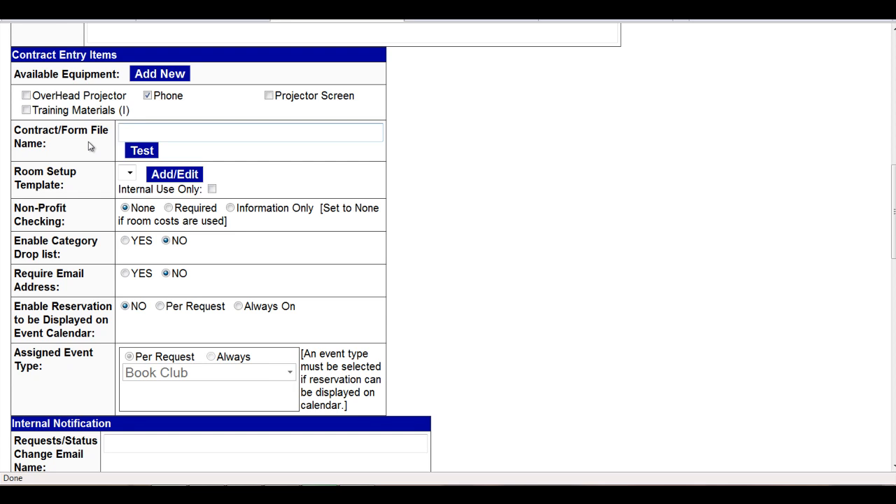
{"action": "key", "text": "ctrl+v"}
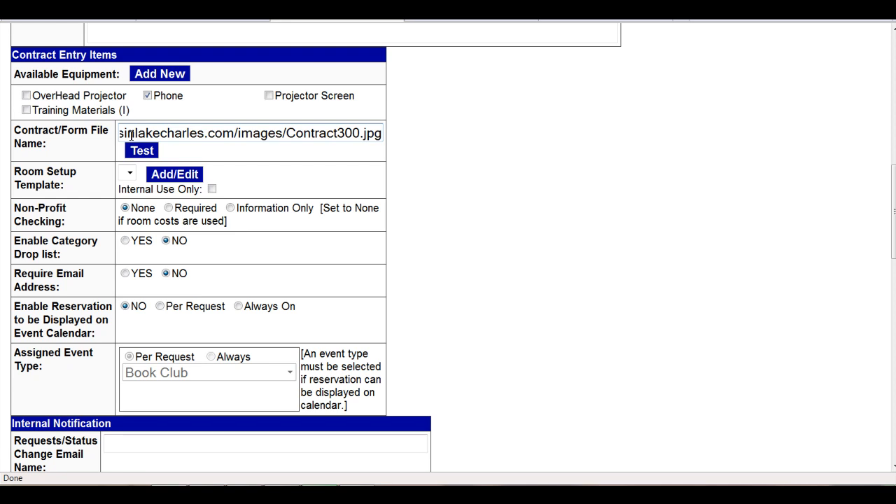
{"action": "key", "text": "Left"}
{"action": "key", "text": "Left"}
{"action": "key", "text": "Left"}
{"action": "key", "text": "Left"}
{"action": "key", "text": "Left"}
{"action": "key", "text": "Left"}
{"action": "key", "text": "Left"}
{"action": "key", "text": "Left"}
{"action": "key", "text": "Left"}
{"action": "key", "text": "Left"}
{"action": "key", "text": "Left"}
{"action": "key", "text": "Left"}
{"action": "key", "text": "Left"}
{"action": "key", "text": "Left"}
{"action": "key", "text": "Left"}
{"action": "key", "text": "Left"}
{"action": "key", "text": "Left"}
{"action": "key", "text": "Left"}
{"action": "key", "text": "Left"}
{"action": "key", "text": "Left"}
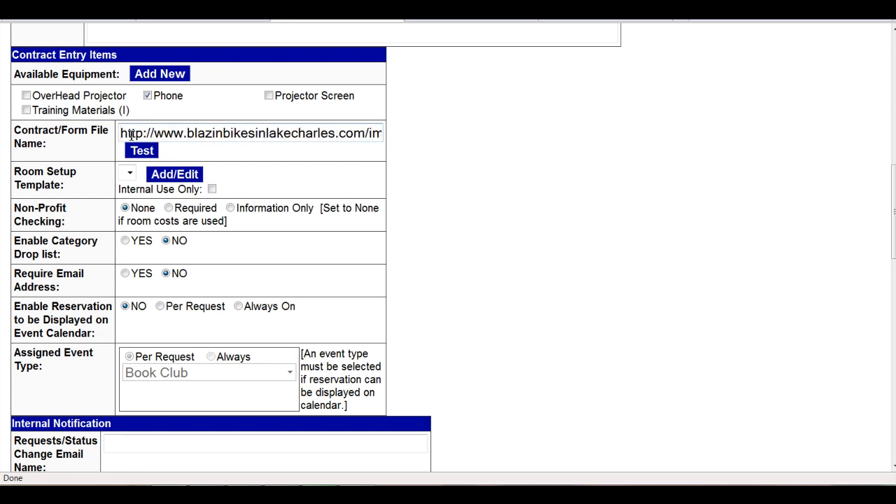
{"action": "left_click", "coordinate": [142, 151]}
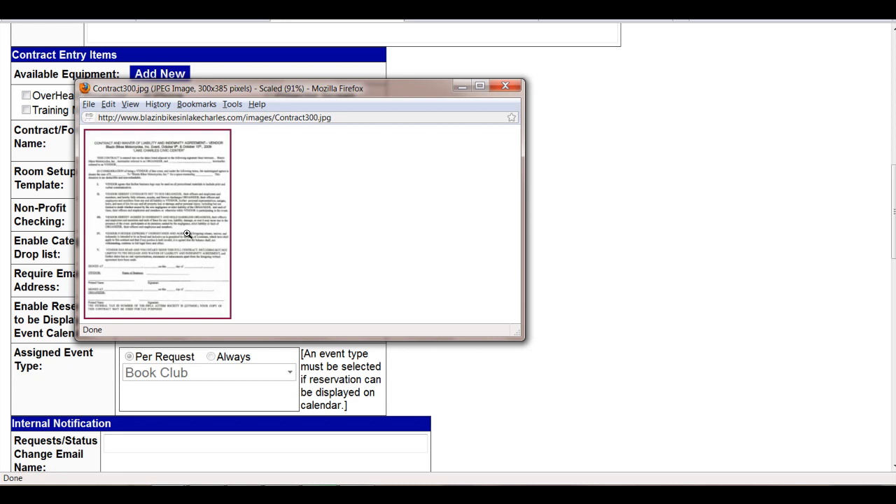
{"action": "left_click", "coordinate": [505, 85]}
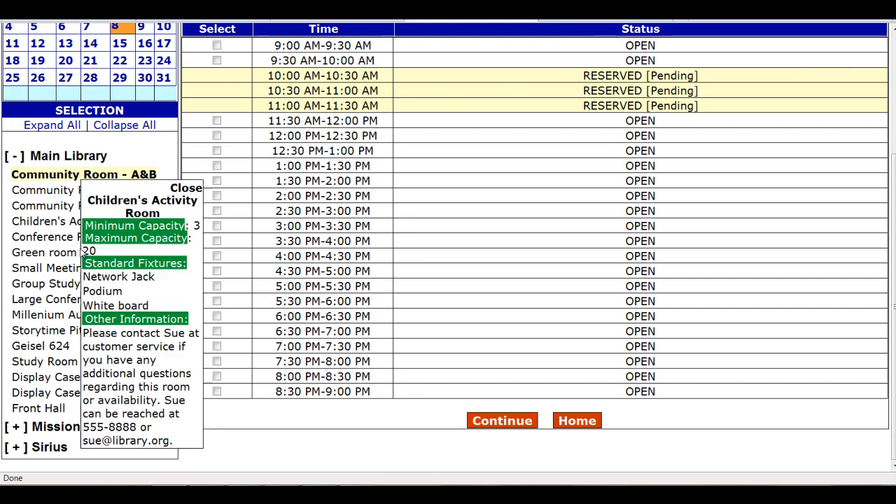
- On the public reservation page, request the Large Conference Room for 12:30 PM to 1:30 PM and continue to the request form
{"action": "mouse_move", "coordinate": [47, 306]}
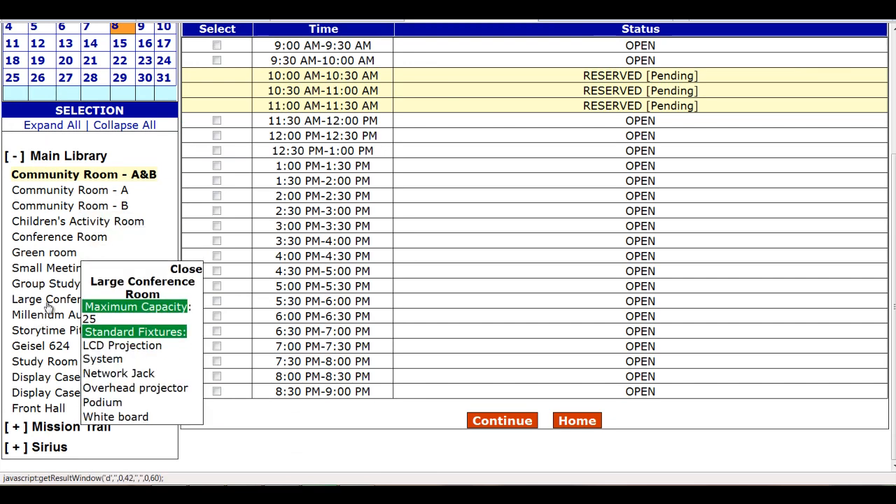
{"action": "left_click", "coordinate": [49, 306]}
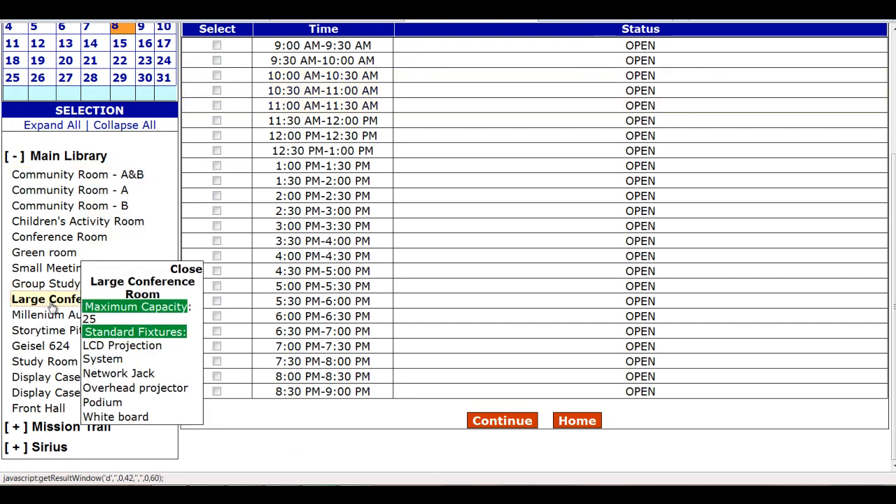
{"action": "left_click", "coordinate": [217, 151]}
{"action": "left_click", "coordinate": [218, 166]}
{"action": "left_click", "coordinate": [507, 425]}
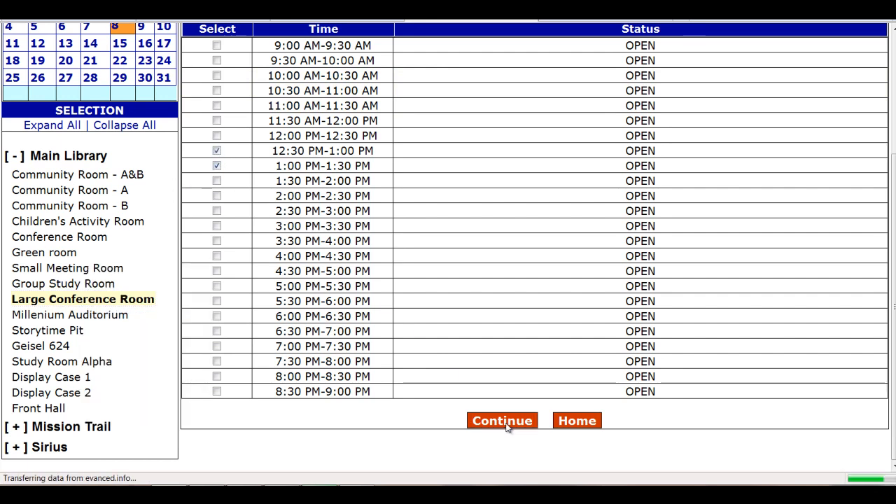
- Examine the room setup choices on the request form, previewing each layout and the full page of setup images
{"action": "scroll", "coordinate": [285, 372], "scroll_direction": "down", "scroll_amount": 3}
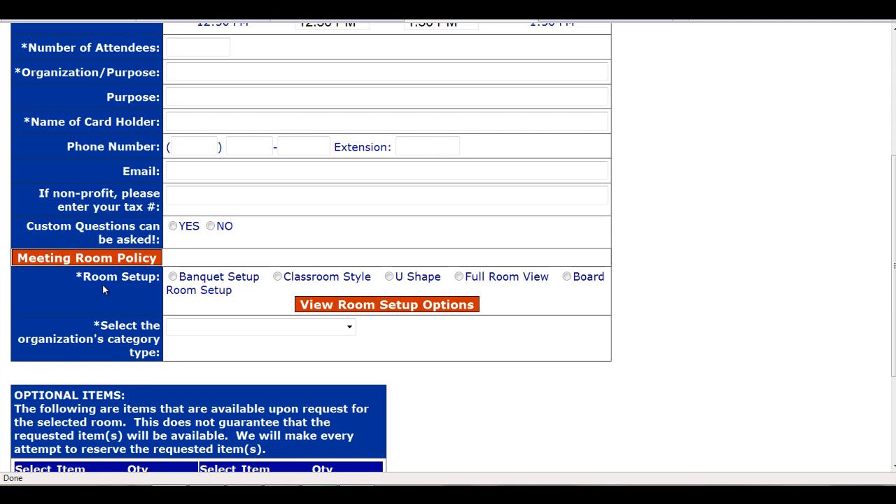
{"action": "mouse_move", "coordinate": [210, 279]}
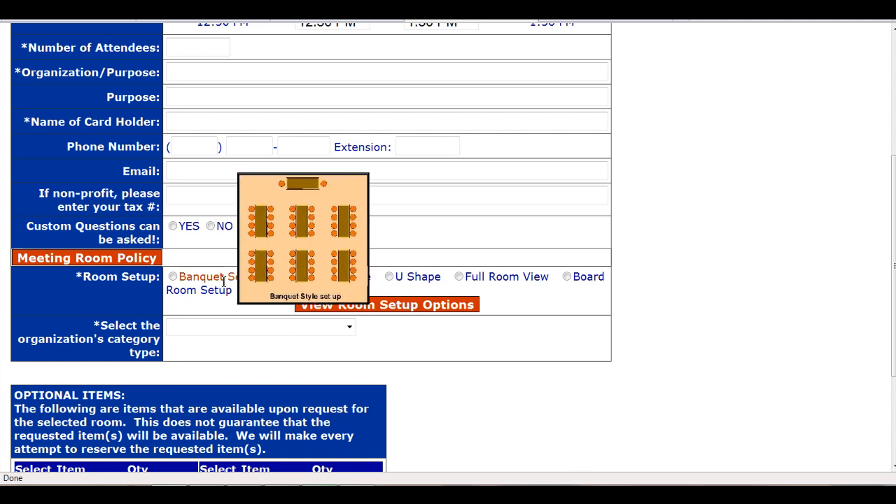
{"action": "mouse_move", "coordinate": [315, 280]}
{"action": "mouse_move", "coordinate": [423, 278]}
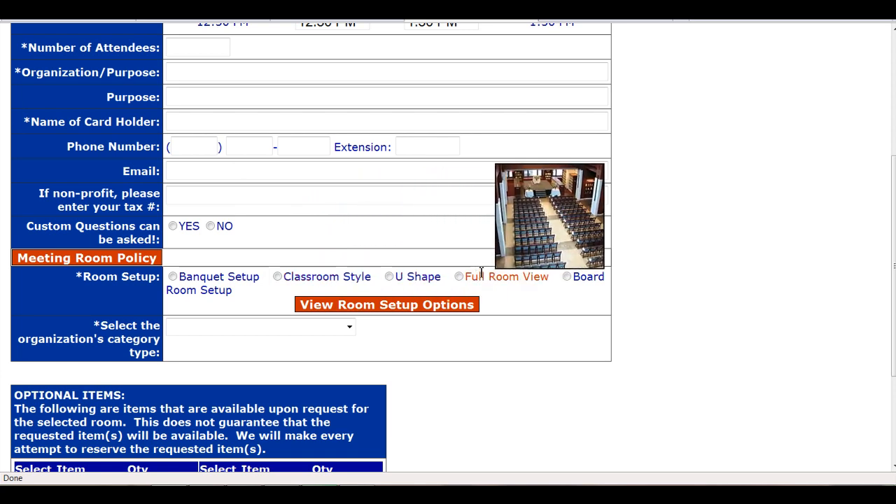
{"action": "mouse_move", "coordinate": [593, 278]}
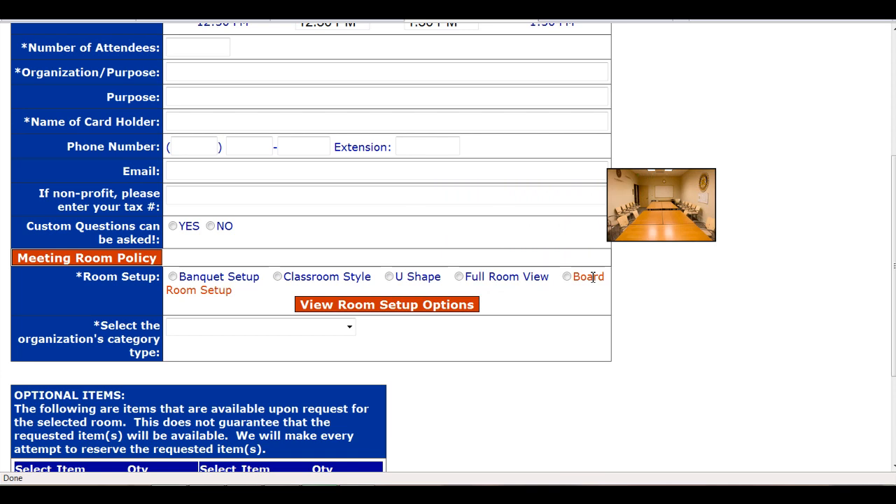
{"action": "left_click", "coordinate": [390, 307]}
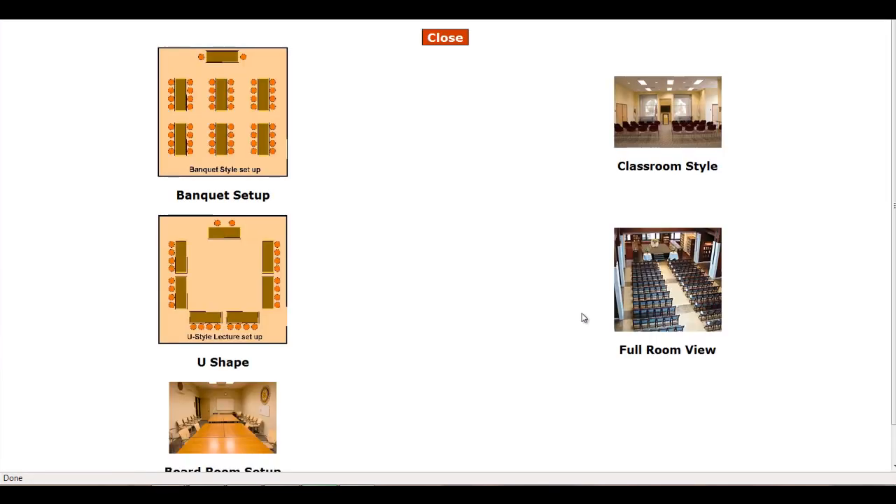
{"action": "scroll", "coordinate": [301, 374], "scroll_direction": "down", "scroll_amount": 1}
{"action": "scroll", "coordinate": [306, 360], "scroll_direction": "up", "scroll_amount": 1}
{"action": "left_click", "coordinate": [465, 42]}
- Back in the room configuration, start a new room setup template and label Option A "Banquet Setup"
{"action": "mouse_move", "coordinate": [257, 279]}
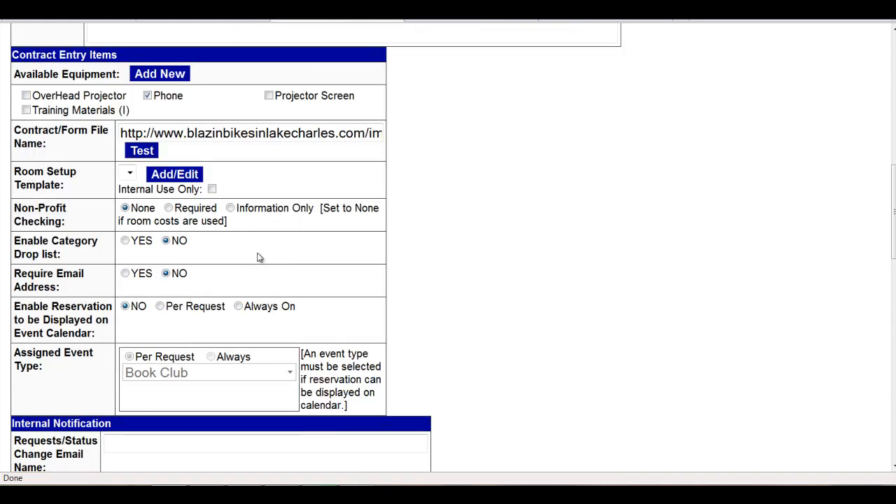
{"action": "left_click", "coordinate": [168, 178]}
{"action": "left_click", "coordinate": [453, 87]}
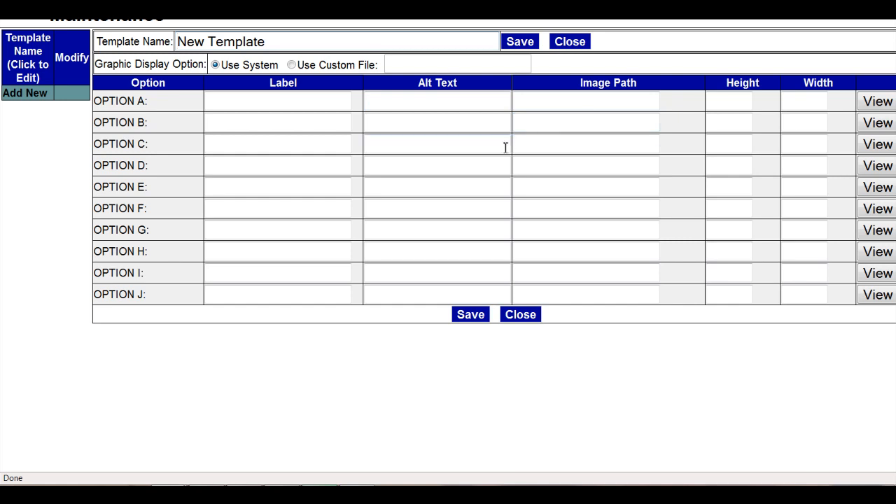
{"action": "left_click", "coordinate": [241, 104]}
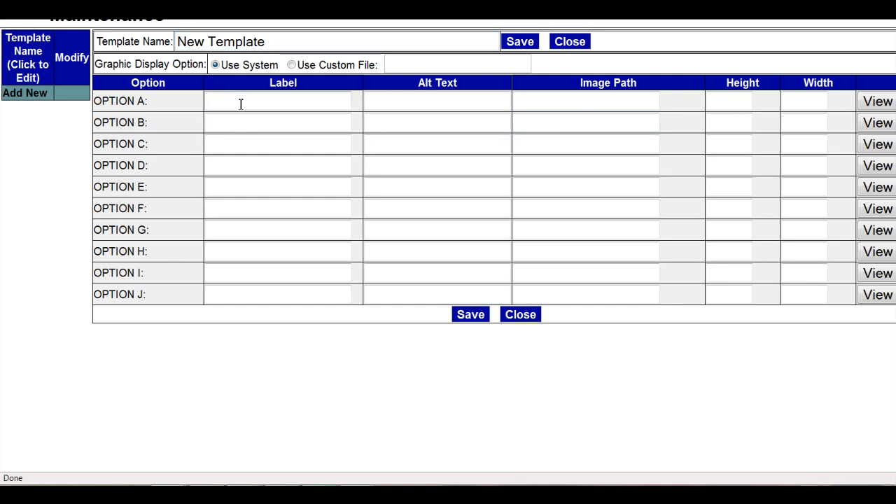
{"action": "type", "text": "Banquet Setup"}
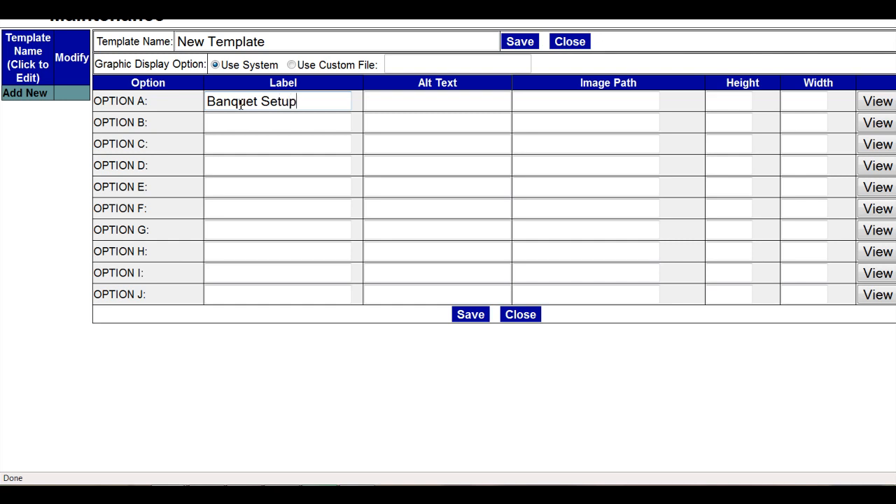
{"action": "key", "text": "Tab"}
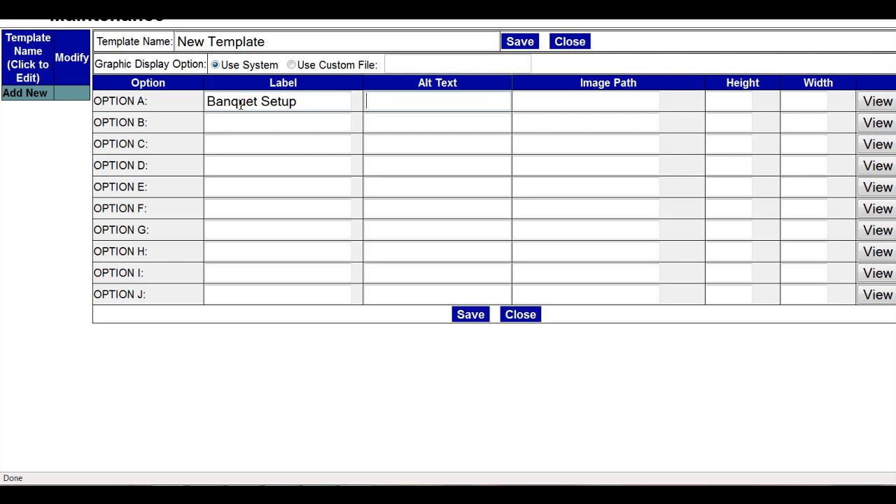
- Enter the evanced.info image address as Option A's image path, leaving the alt text blank, and preview the image
{"action": "key", "text": "Tab"}
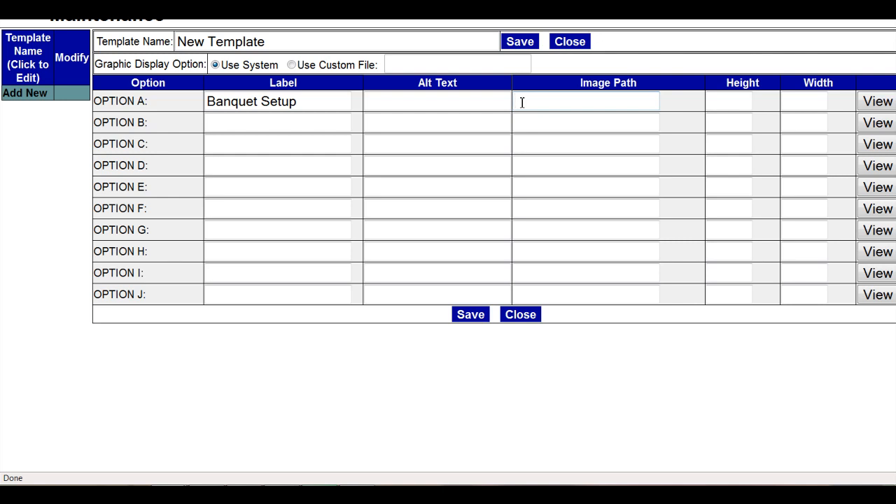
{"action": "key", "text": "ctrl+v"}
{"action": "key", "text": "Left"}
{"action": "key", "text": "Left"}
{"action": "key", "text": "Left"}
{"action": "key", "text": "Left"}
{"action": "key", "text": "Left"}
{"action": "key", "text": "Left"}
{"action": "key", "text": "Left"}
{"action": "key", "text": "Left"}
{"action": "key", "text": "Left"}
{"action": "key", "text": "Left"}
{"action": "key", "text": "Left"}
{"action": "key", "text": "Left"}
{"action": "key", "text": "Left"}
{"action": "key", "text": "Left"}
{"action": "key", "text": "Left"}
{"action": "key", "text": "Left"}
{"action": "key", "text": "Left"}
{"action": "key", "text": "Left"}
{"action": "key", "text": "Left"}
{"action": "key", "text": "Left"}
{"action": "key", "text": "Left"}
{"action": "key", "text": "Left"}
{"action": "key", "text": "Left"}
{"action": "key", "text": "Left"}
{"action": "key", "text": "Left"}
{"action": "key", "text": "Left"}
{"action": "key", "text": "Left"}
{"action": "key", "text": "Left"}
{"action": "key", "text": "Left"}
{"action": "key", "text": "Left"}
{"action": "key", "text": "Left"}
{"action": "key", "text": "Left"}
{"action": "key", "text": "Left"}
{"action": "key", "text": "Left"}
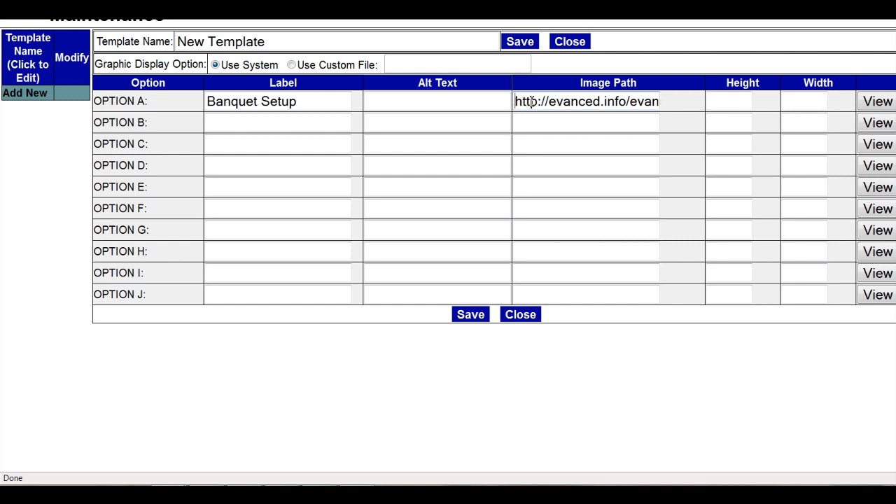
{"action": "left_click", "coordinate": [734, 101]}
{"action": "left_click", "coordinate": [876, 102]}
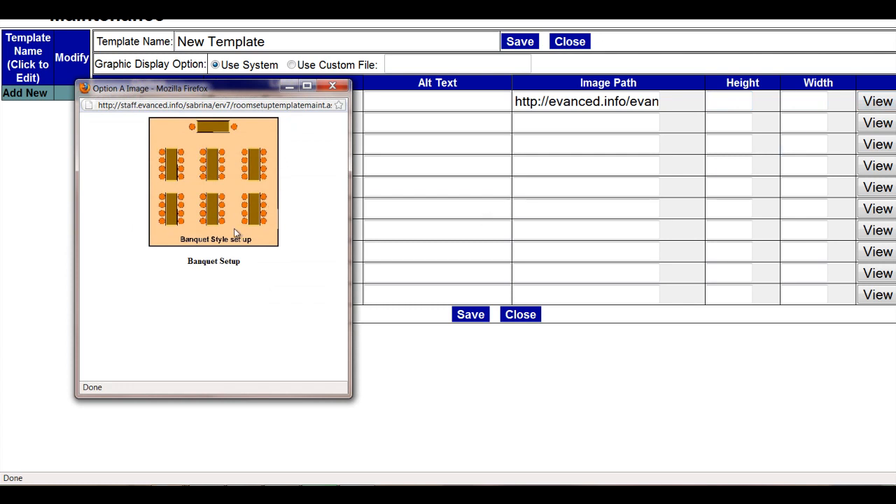
{"action": "left_click", "coordinate": [332, 86]}
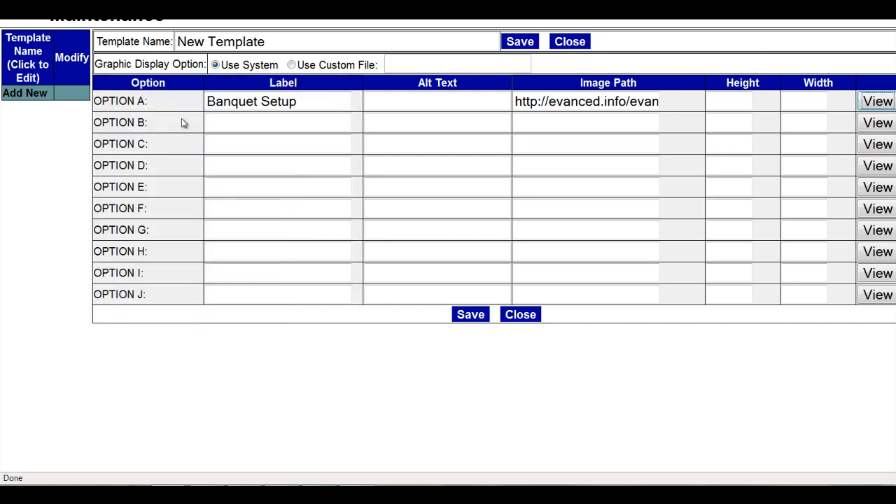
- Name the room setup template "Story Time" and save it
{"action": "left_click", "coordinate": [246, 124]}
{"action": "left_click_drag", "start_coordinate": [272, 41], "coordinate": [177, 42]}
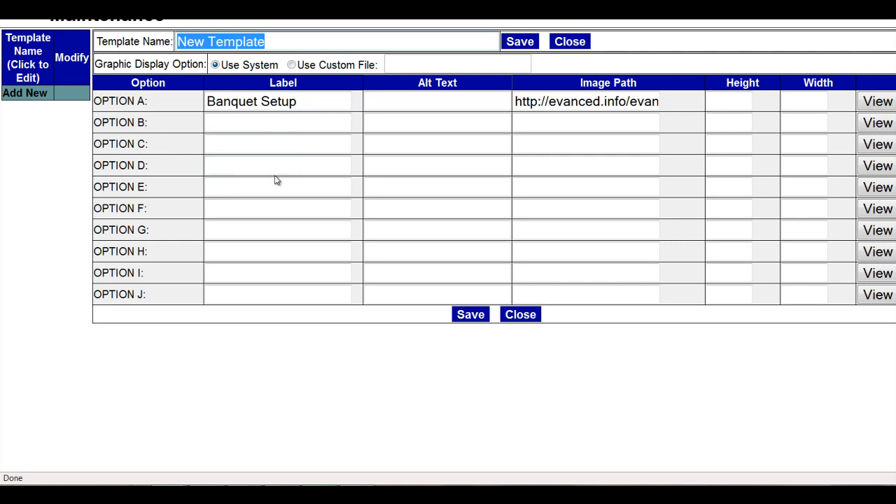
{"action": "type", "text": "Story Time"}
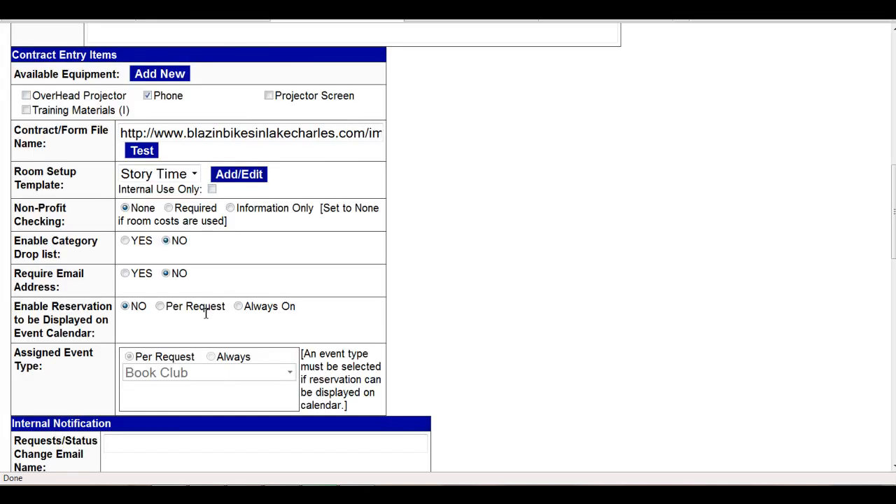
- Choose Story Time as the room setup template and enable the category drop list for the room
{"action": "left_click", "coordinate": [195, 179]}
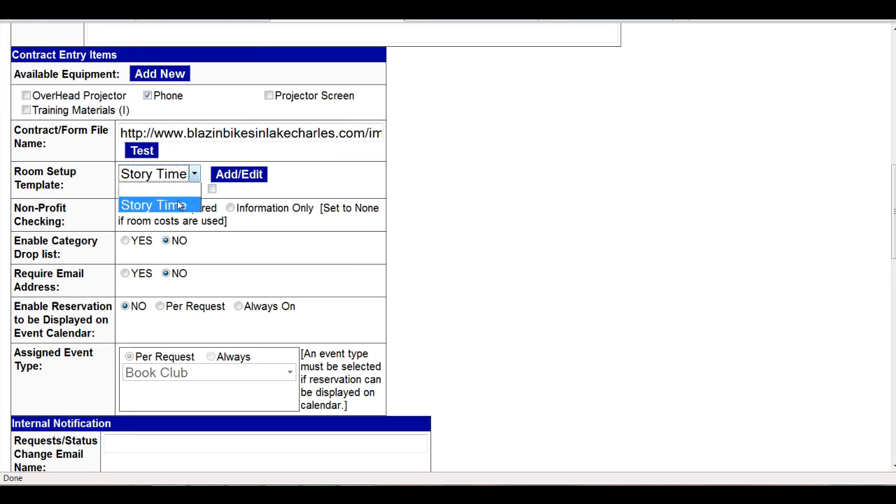
{"action": "left_click", "coordinate": [180, 203]}
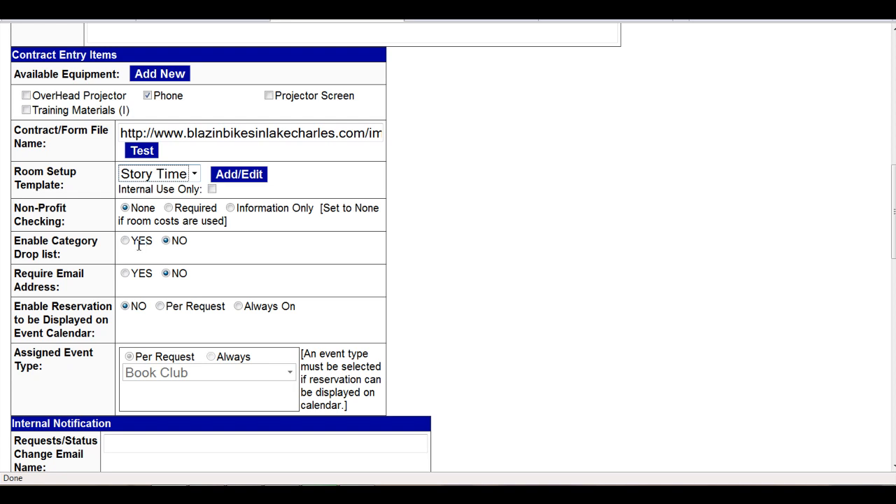
{"action": "left_click", "coordinate": [126, 241]}
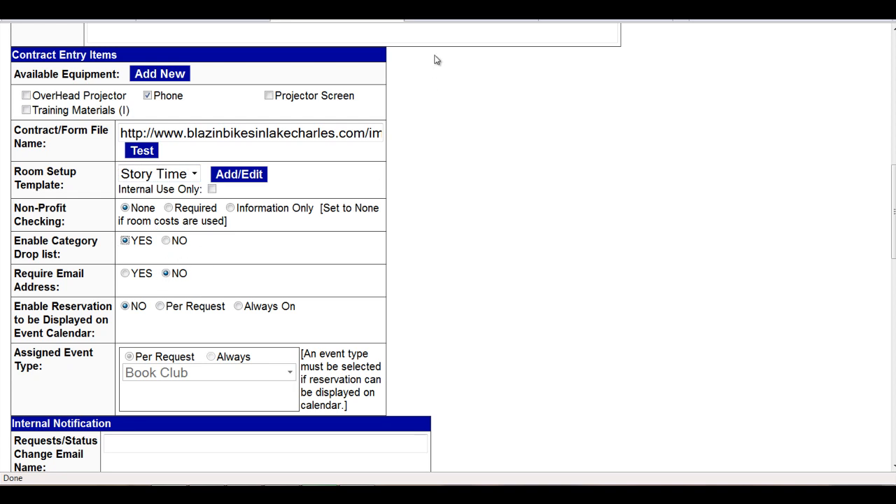
- Switch to the public reservation form and select County Employees as the organization's category type
{"action": "left_click", "coordinate": [448, 21]}
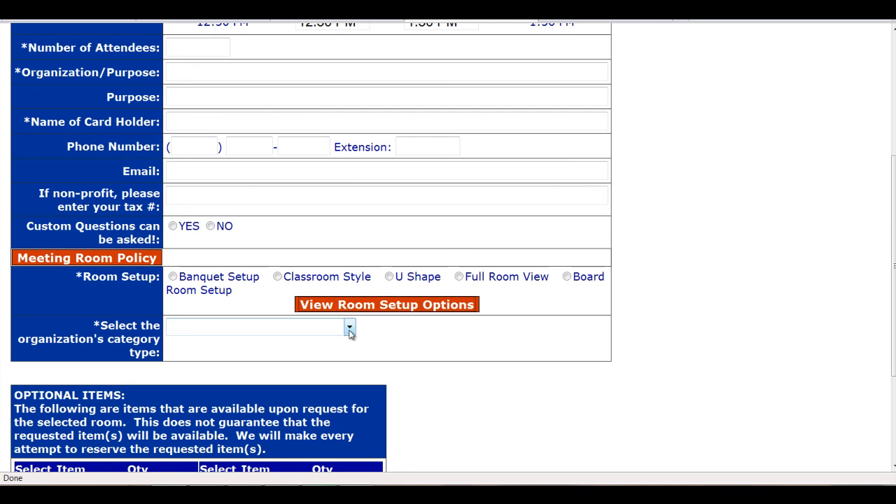
{"action": "left_click", "coordinate": [349, 329]}
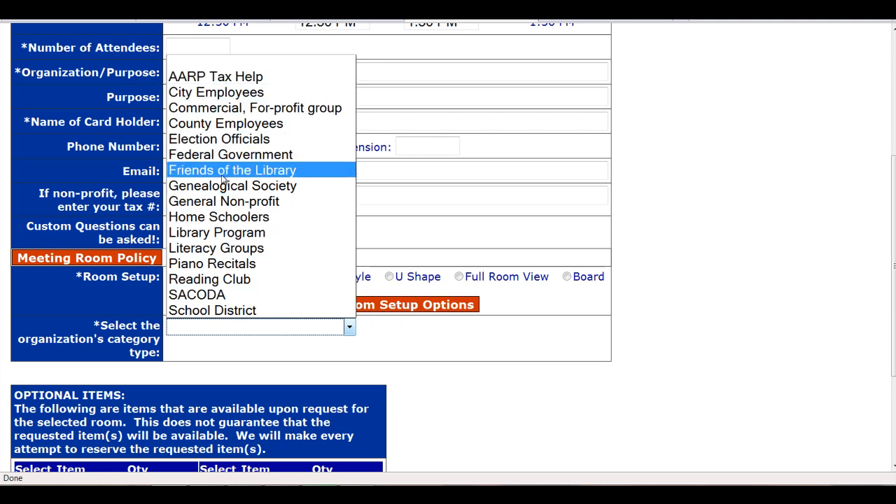
{"action": "left_click", "coordinate": [226, 123]}
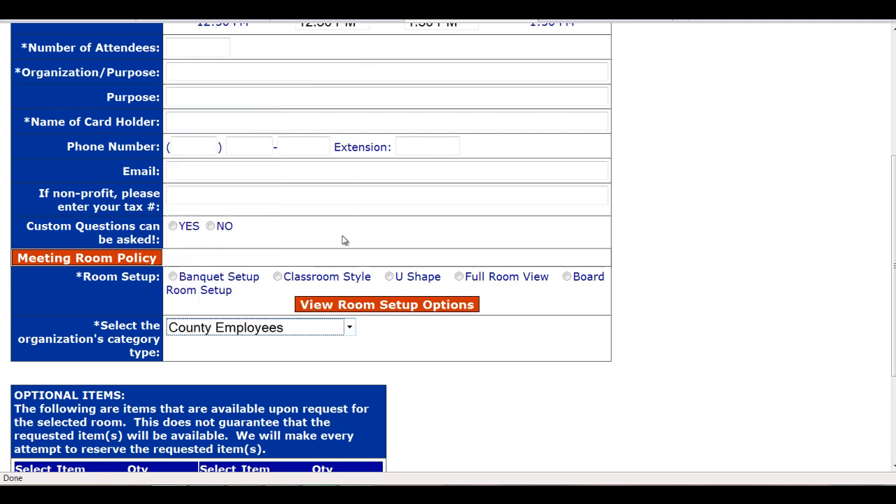
- Back in the room configuration, make the email address required under the contract entry items
{"action": "left_click", "coordinate": [235, 345]}
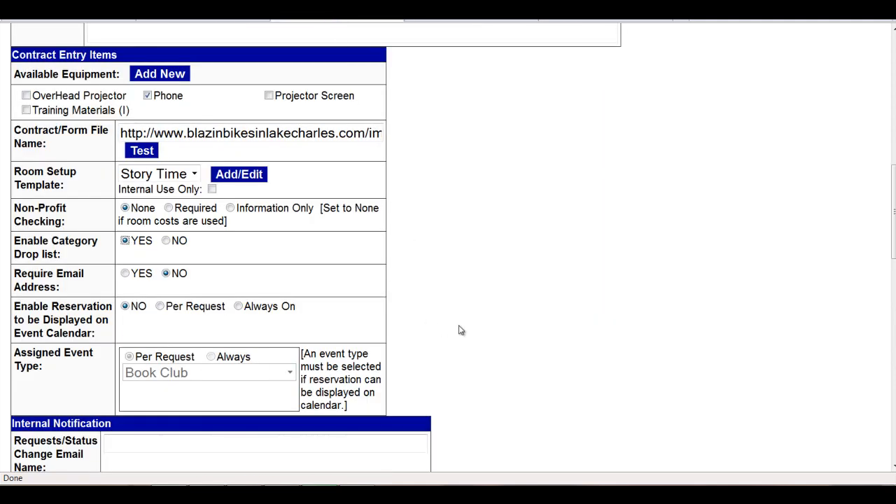
{"action": "scroll", "coordinate": [461, 330], "scroll_direction": "down", "scroll_amount": 3}
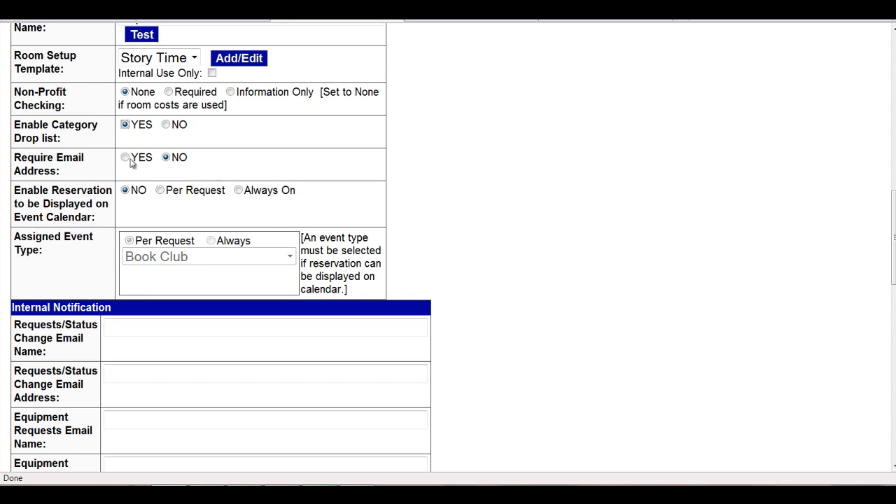
{"action": "left_click", "coordinate": [126, 158]}
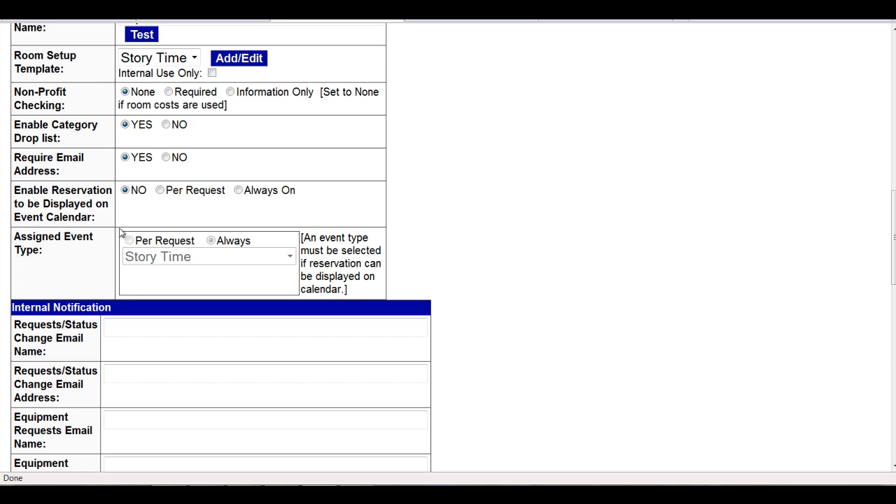
- Enable displaying reservations on the event calendar per request, and assign the Story Time event type per request
{"action": "left_click", "coordinate": [161, 192]}
{"action": "left_click", "coordinate": [239, 191]}
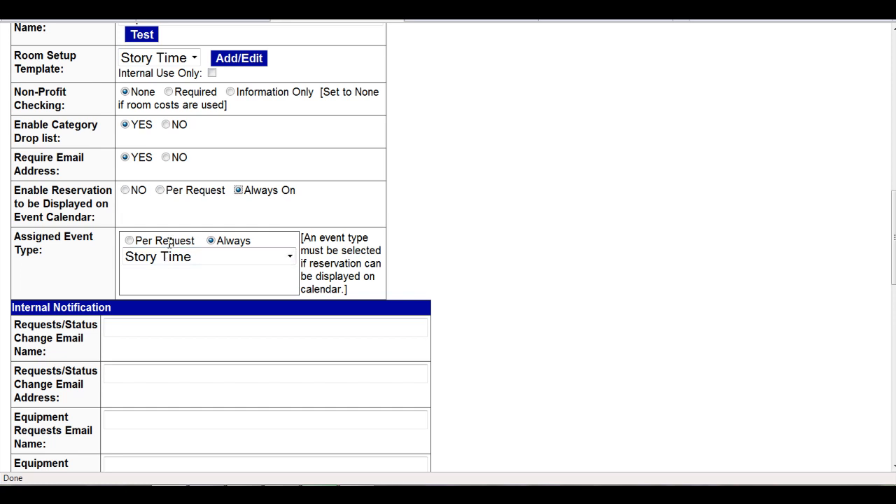
{"action": "left_click", "coordinate": [161, 190]}
{"action": "left_click", "coordinate": [130, 241]}
{"action": "left_click", "coordinate": [191, 259]}
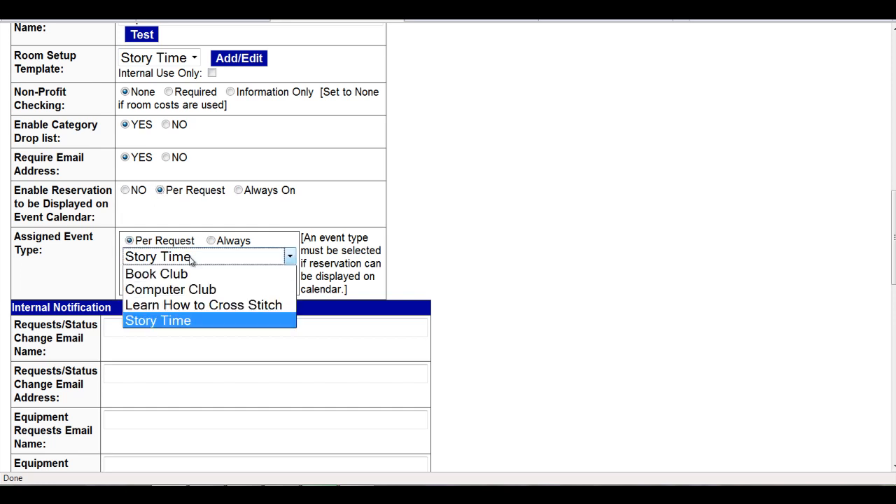
{"action": "left_click", "coordinate": [147, 321]}
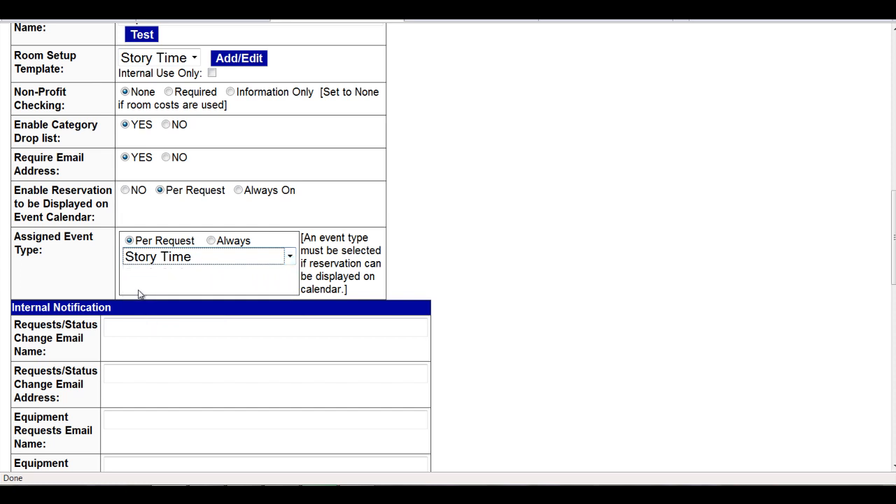
{"action": "left_click", "coordinate": [141, 291]}
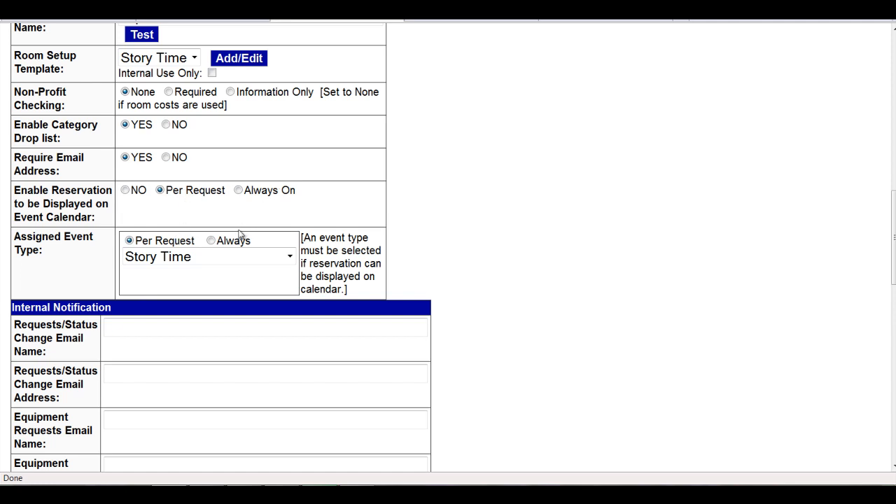
{"action": "scroll", "coordinate": [226, 303], "scroll_direction": "up", "scroll_amount": 5}
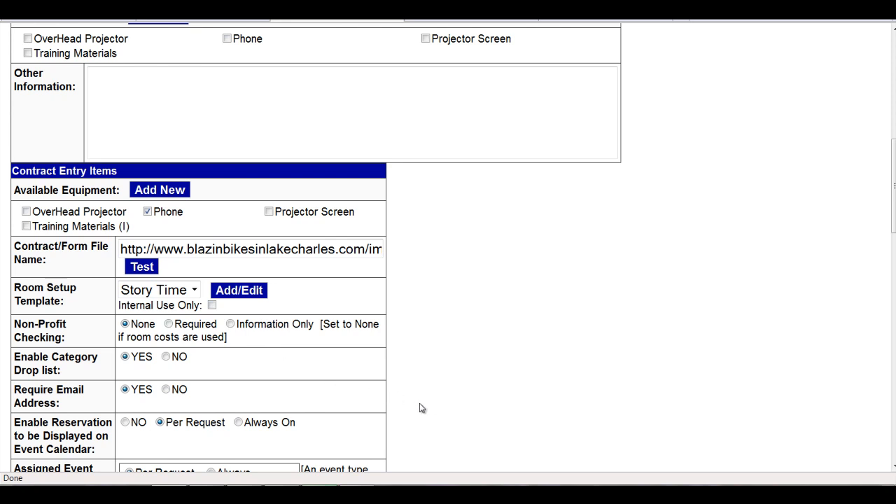
{"action": "scroll", "coordinate": [420, 410], "scroll_direction": "down", "scroll_amount": 7}
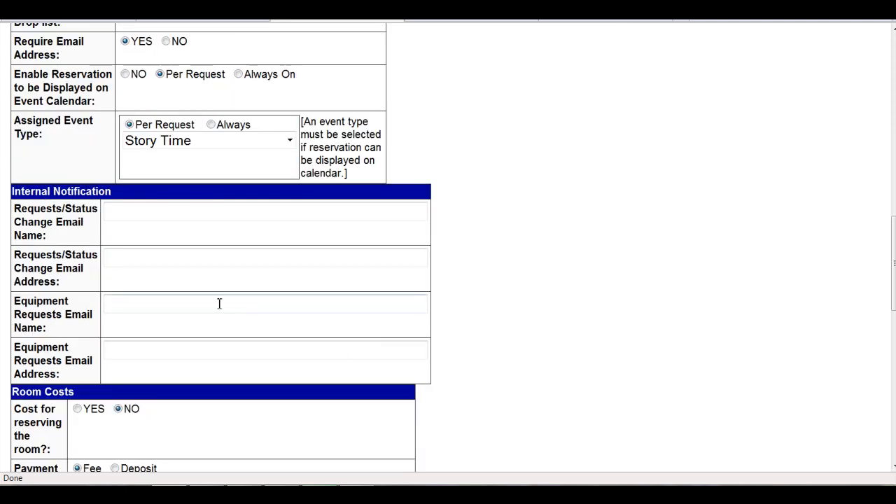